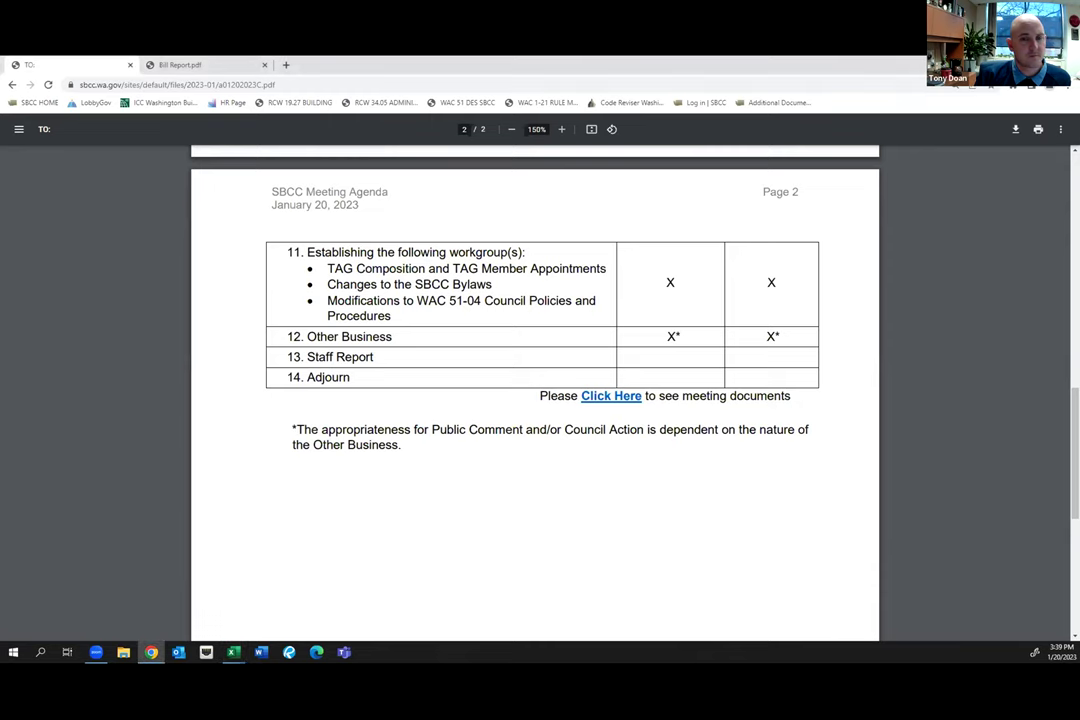
Minimize the Chrome agenda PDF and start a blank Excel workbook
click(151, 652)
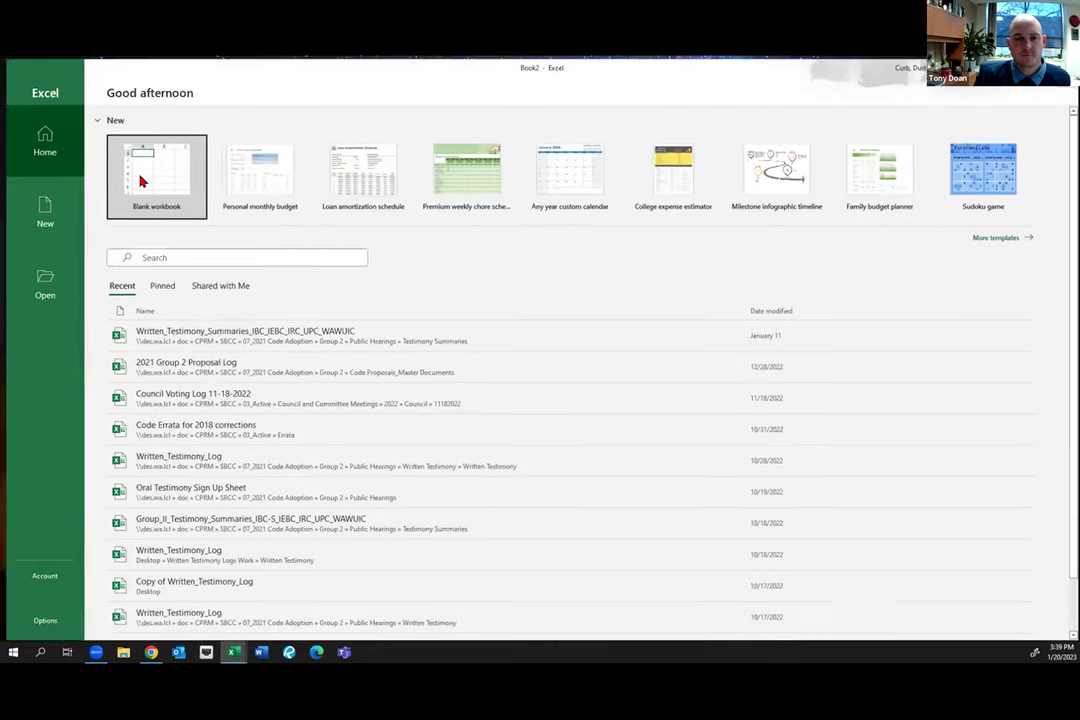
click(140, 180)
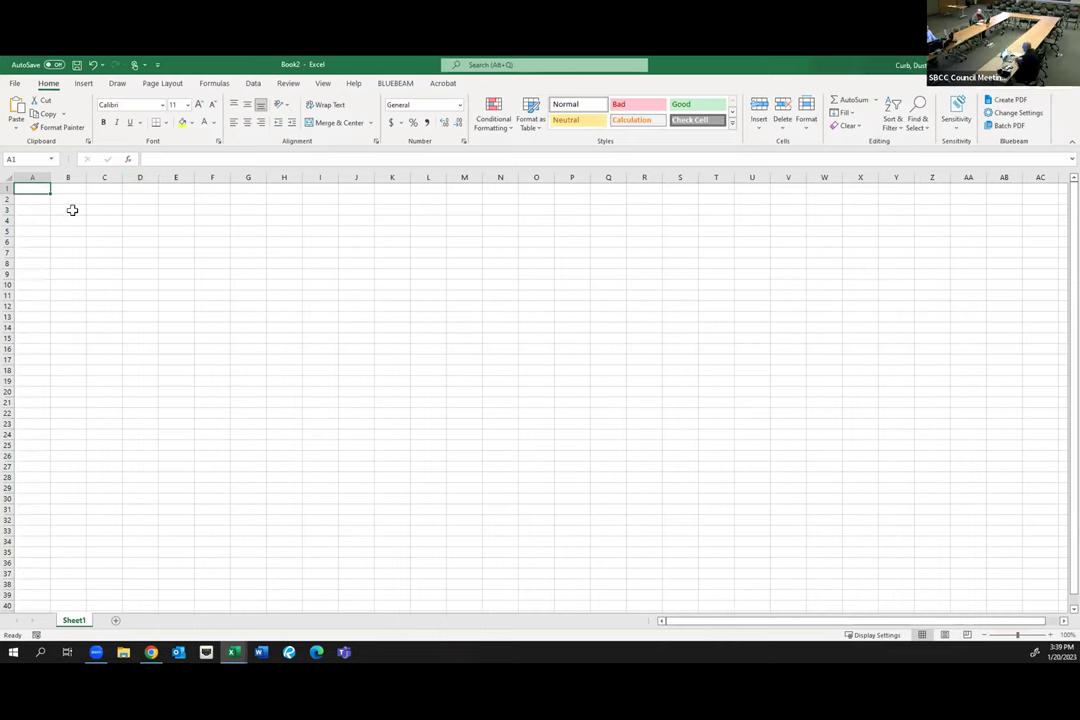
Enter the heading 'Council Work Group' in A1, removing the stray space in 'Council'
text(Council)
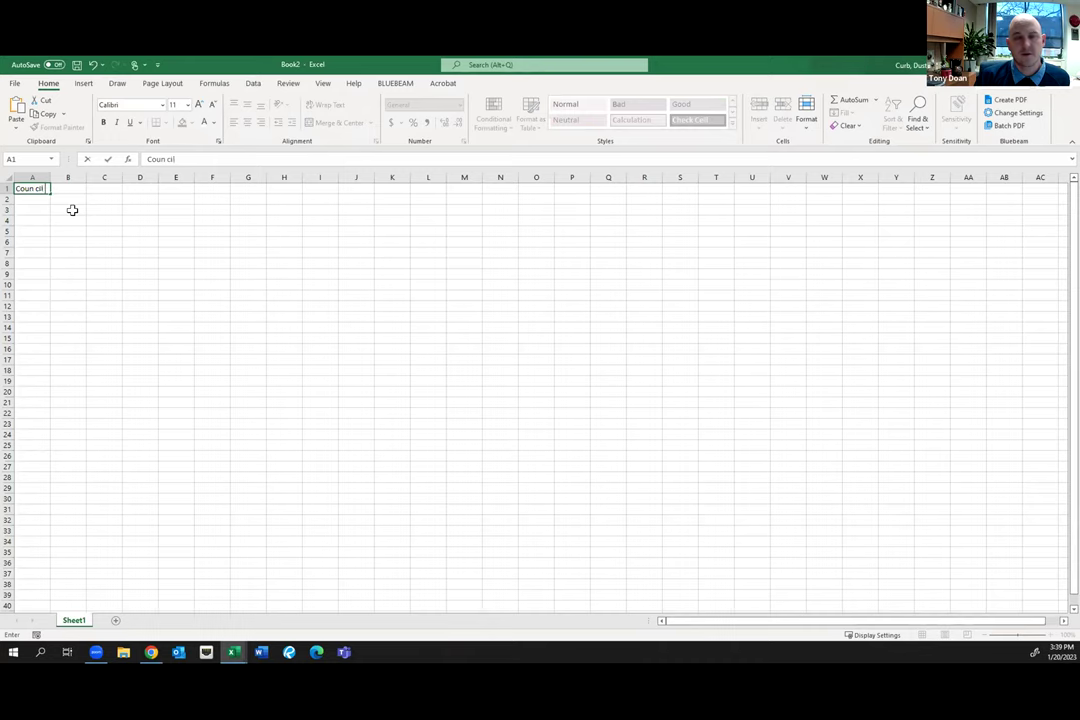
text( Work Group)
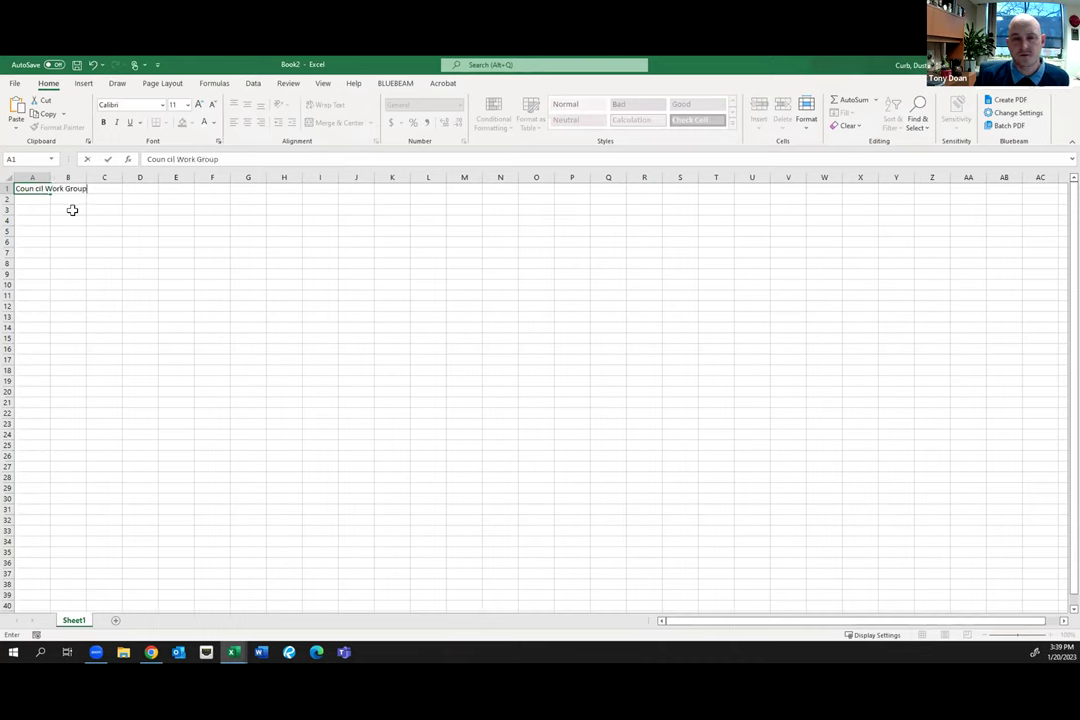
key(ctrl+Return)
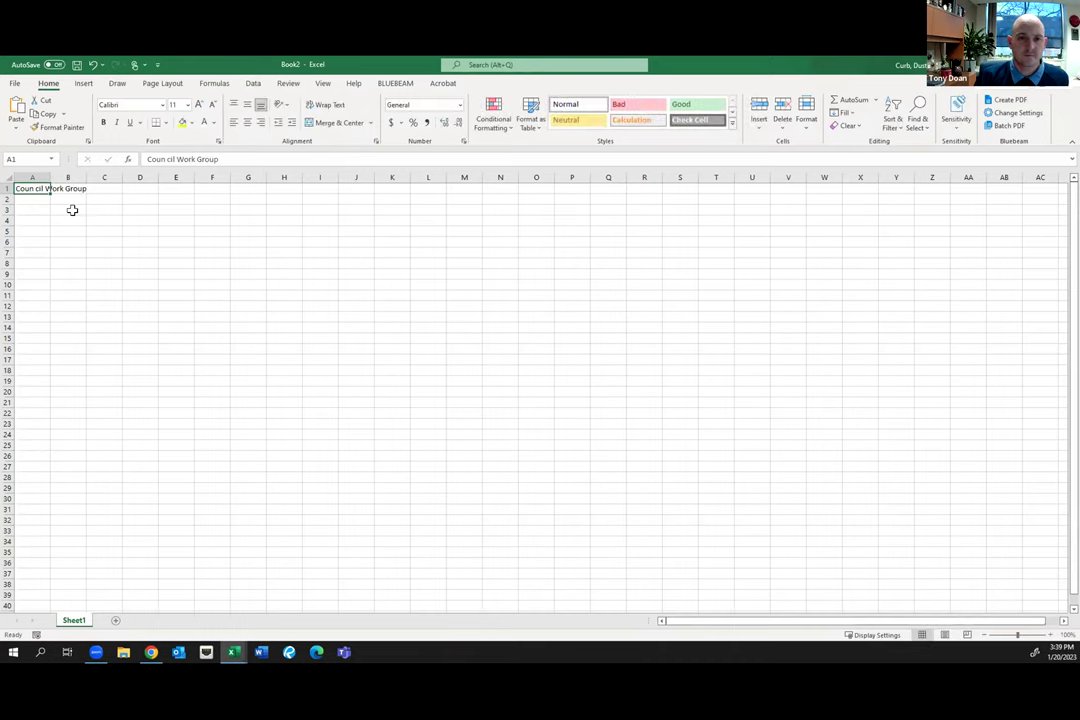
click(165, 159)
key(Delete)
key(ctrl+Return)
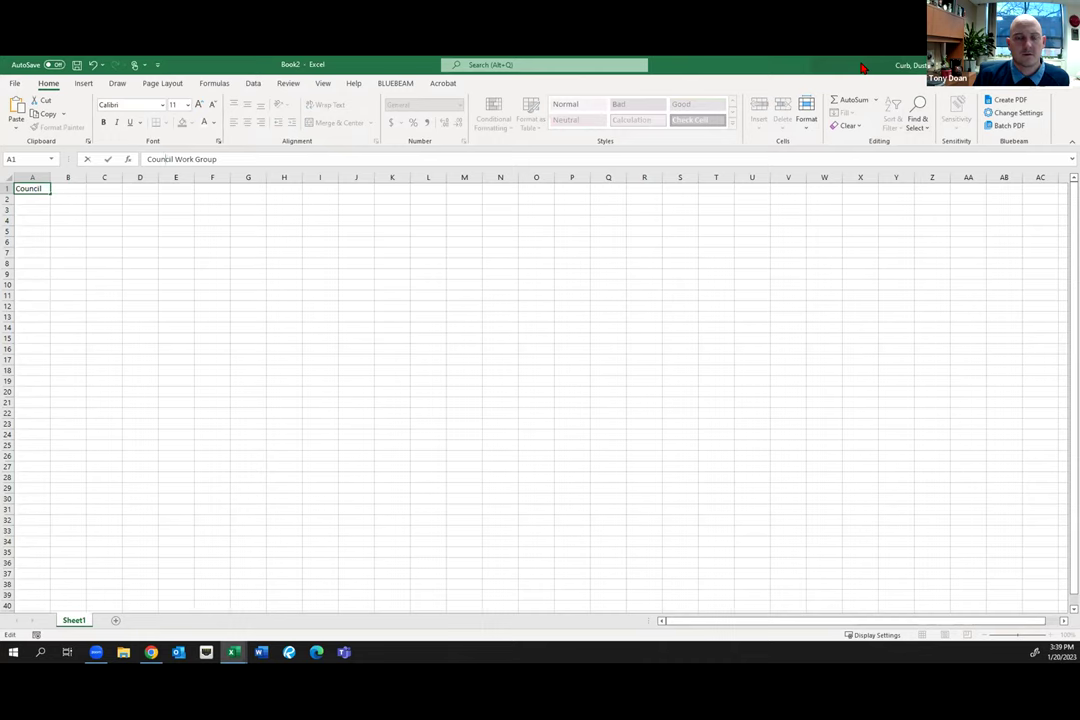
Type the first four member names down cells A2 to A5
click(35, 199)
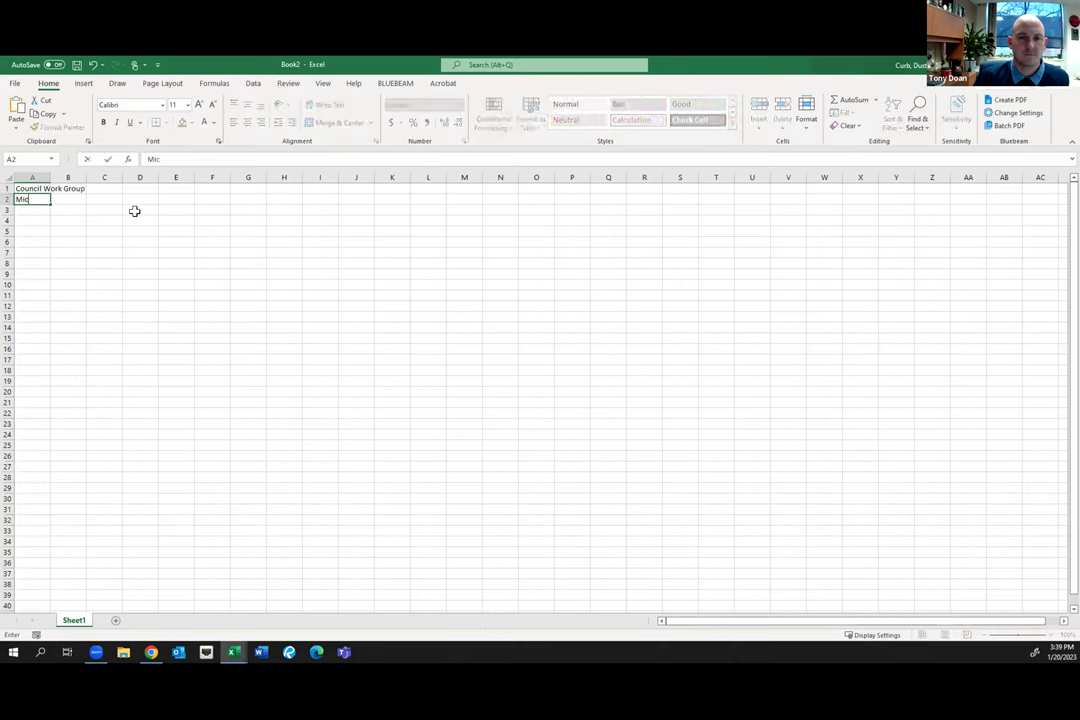
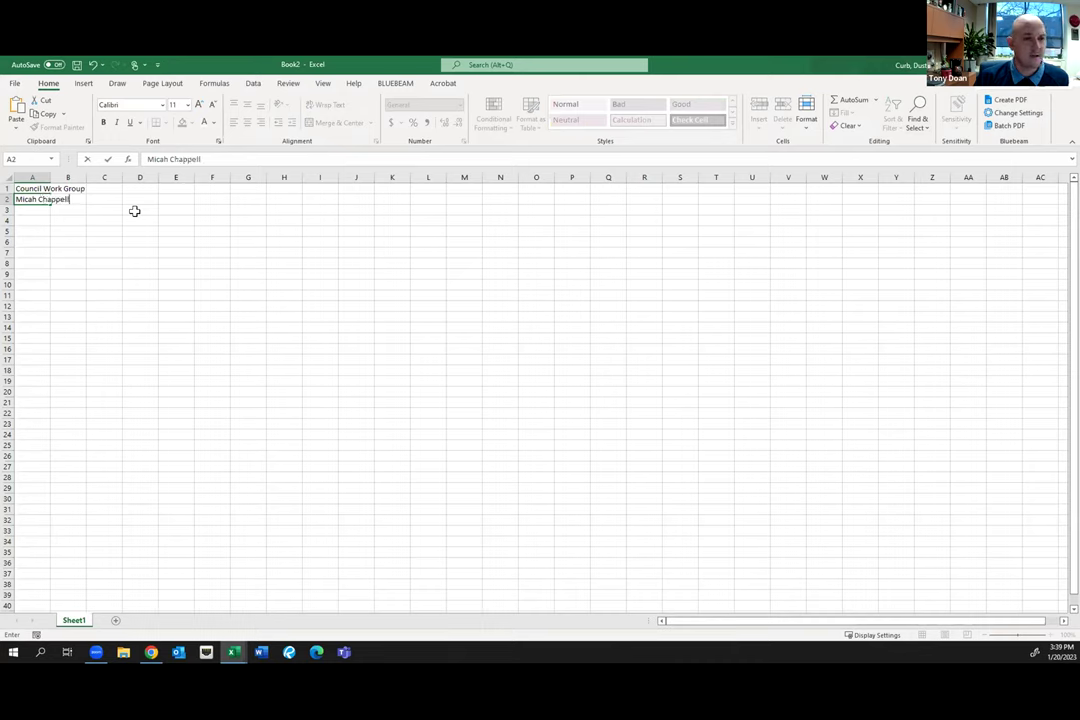
key(Return)
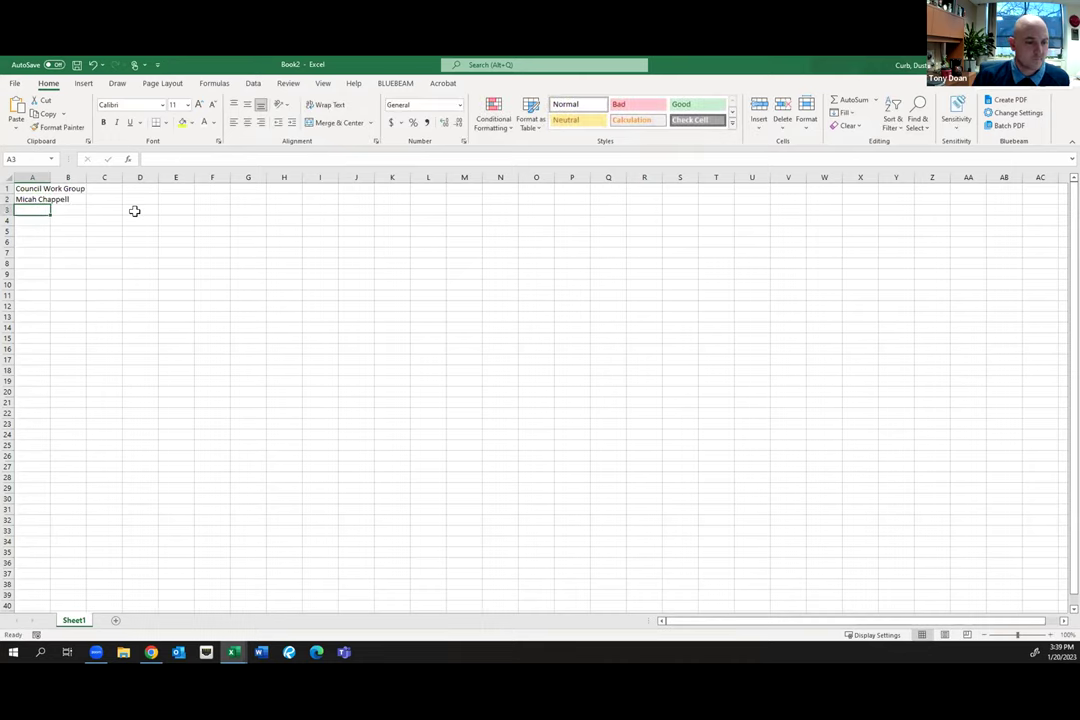
key(Return)
key(Return)
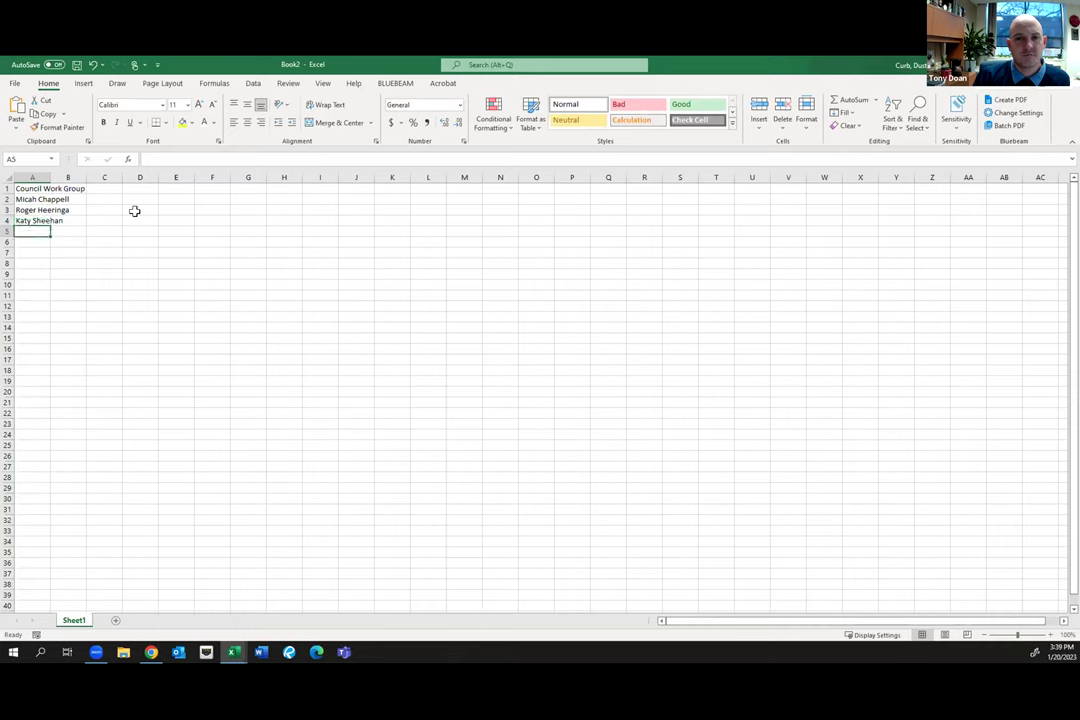
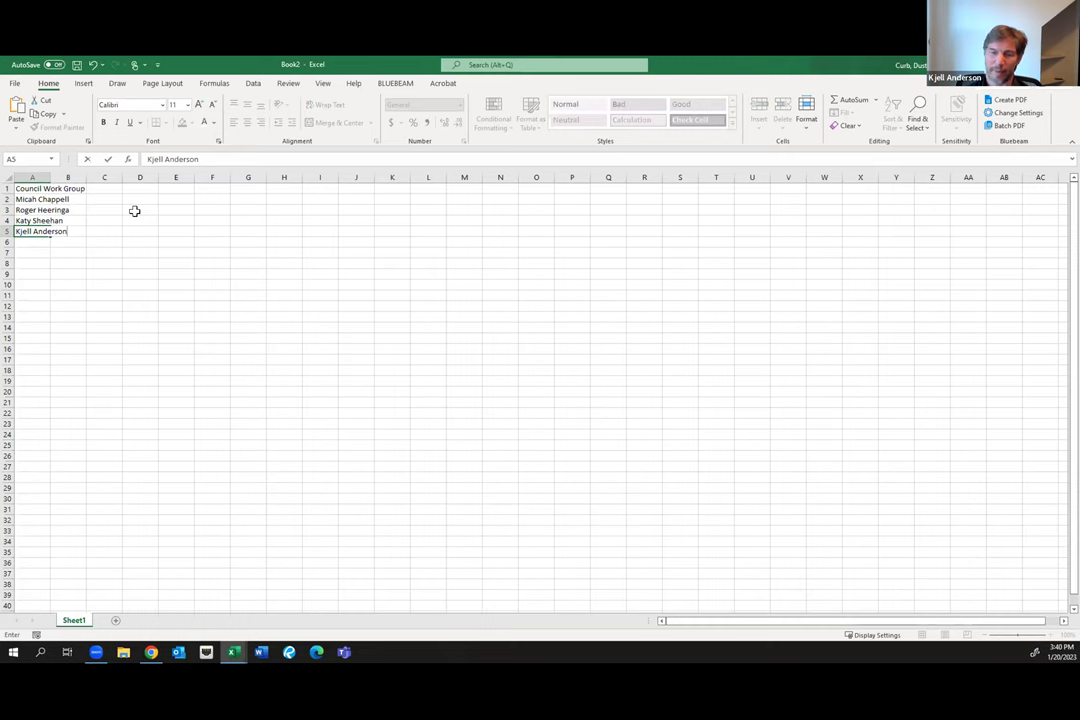
key(Return)
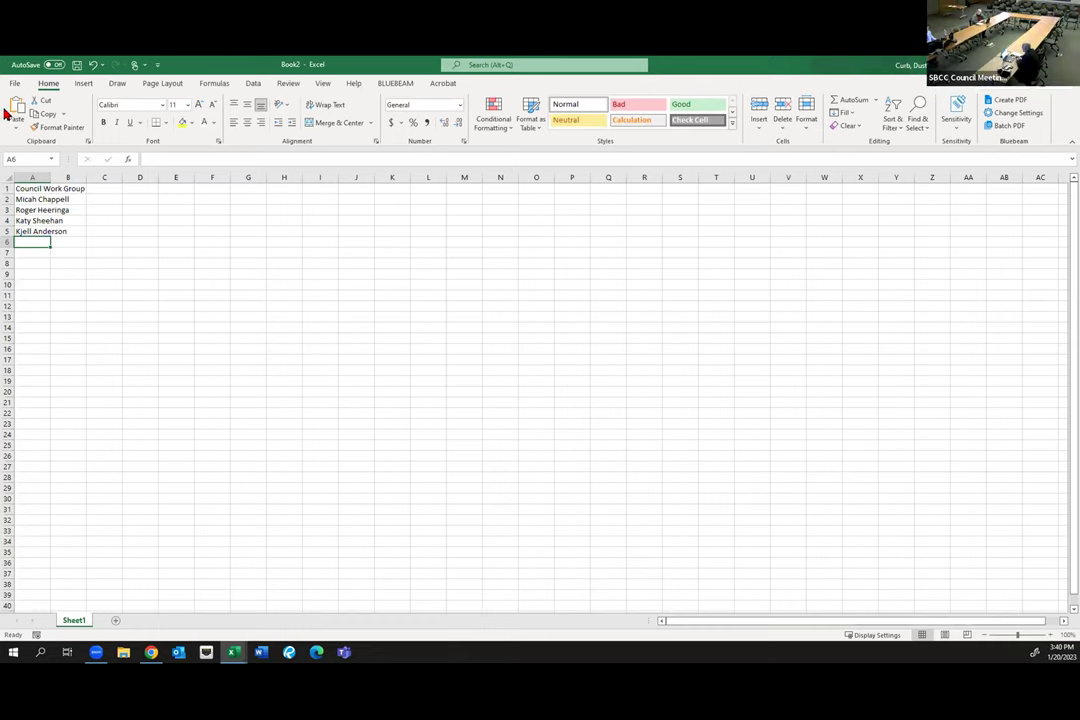
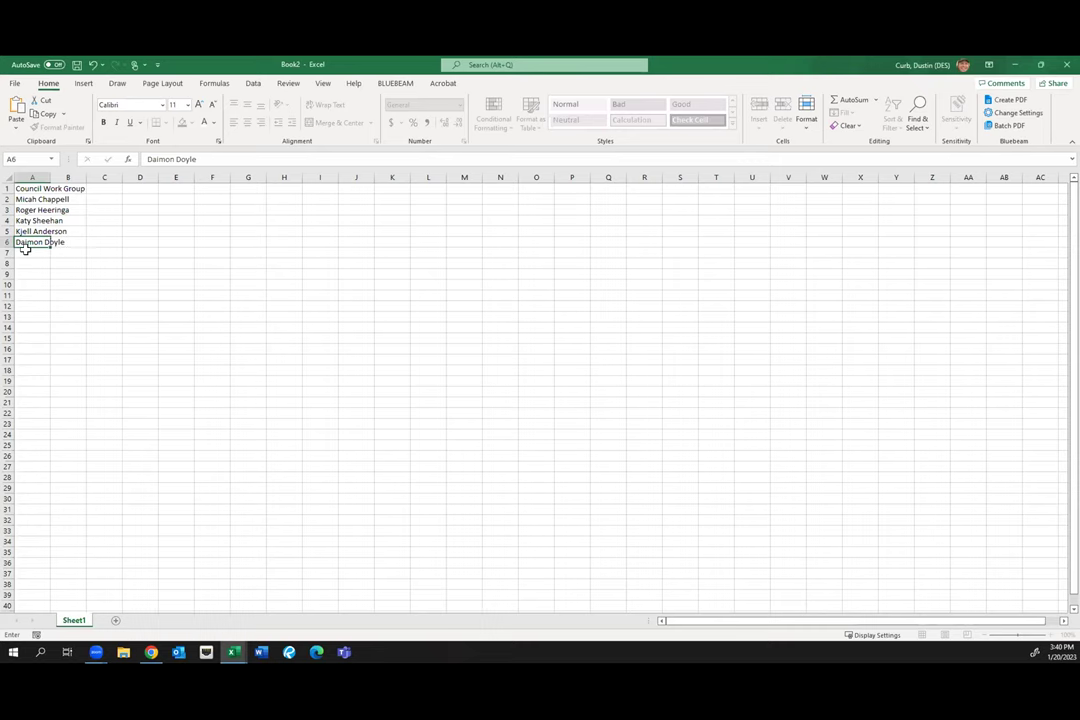
Enter the sixth and seventh member names in A6 and A7, fix a surname typo, and start the eighth name in A8
key(Return)
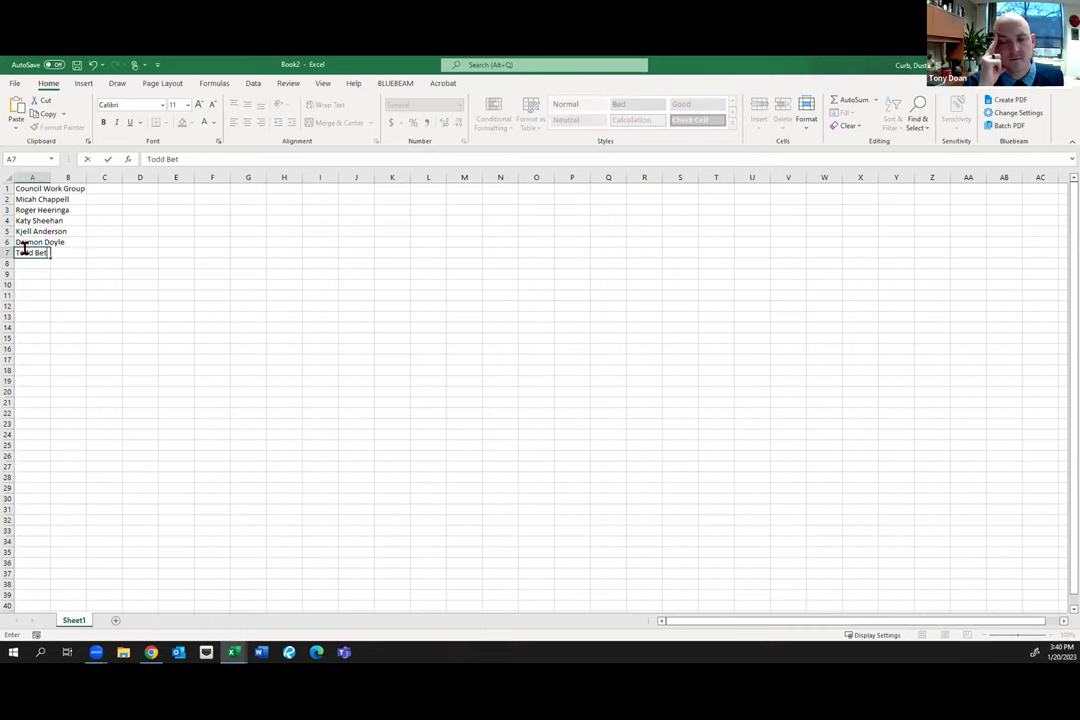
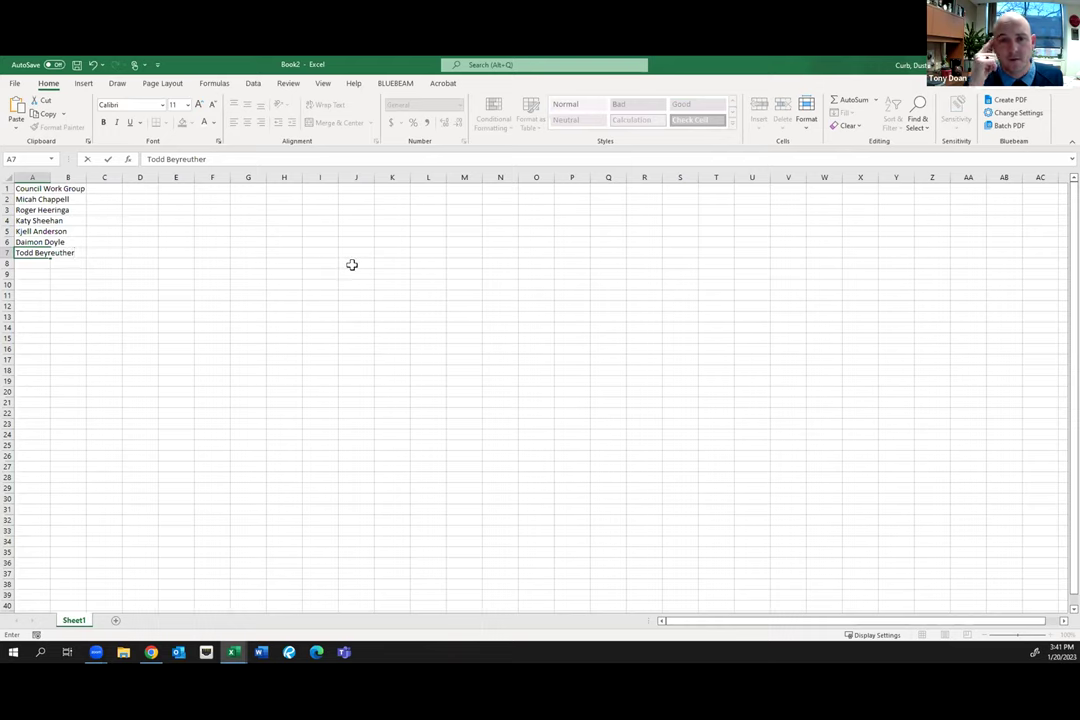
key(Return)
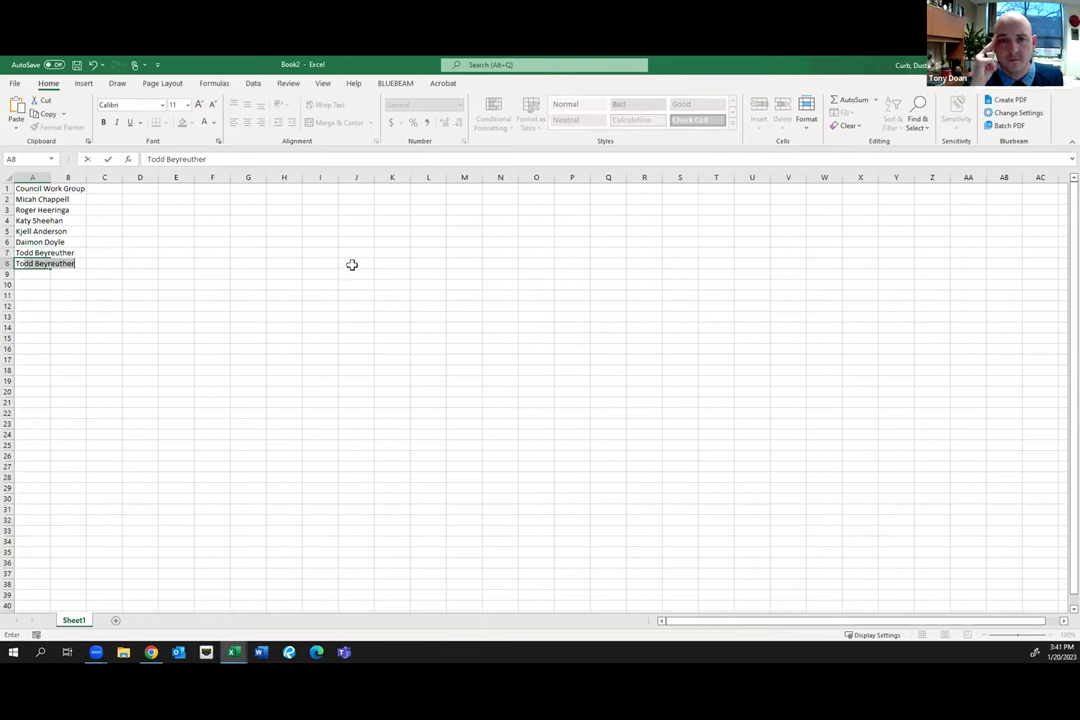
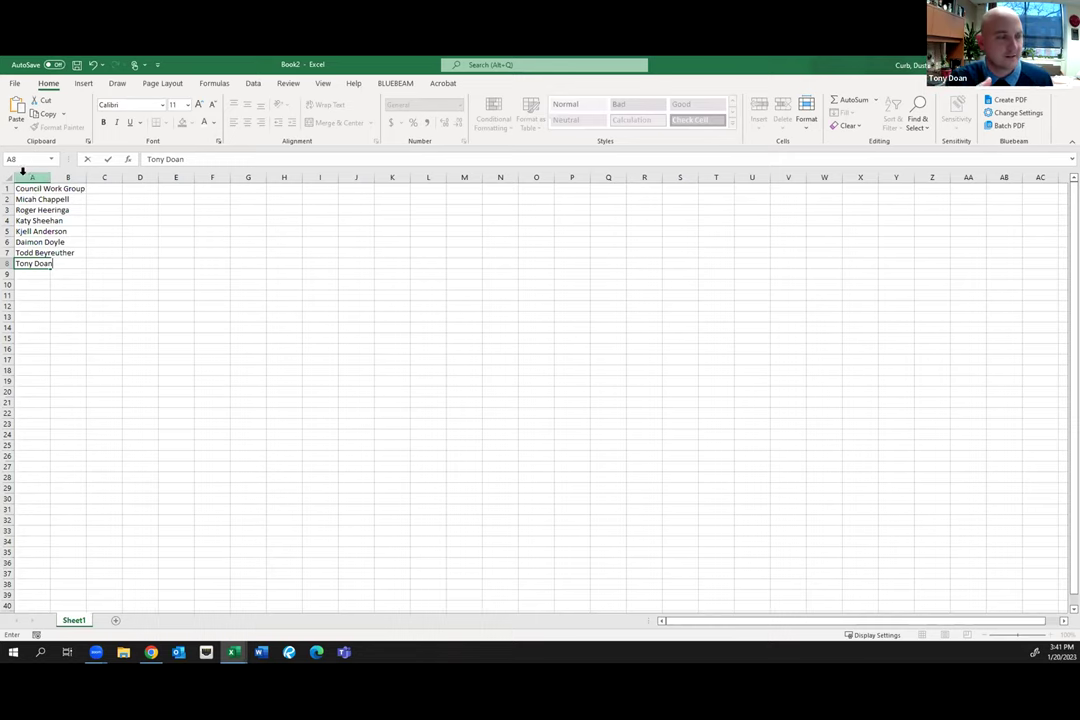
Widen column A so the heading fits
click(30, 177)
drag(50, 176, 101, 171)
drag(7, 188, 10, 202)
click(8, 188)
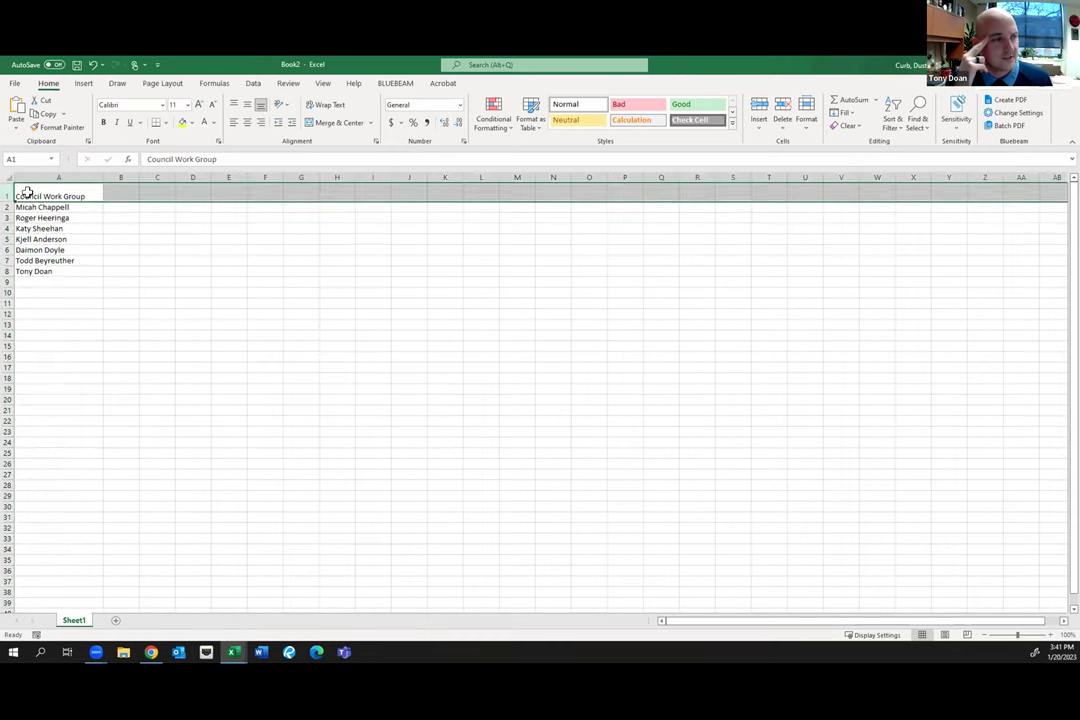
Make the A1 heading bold, underlined and 14 pt
click(28, 193)
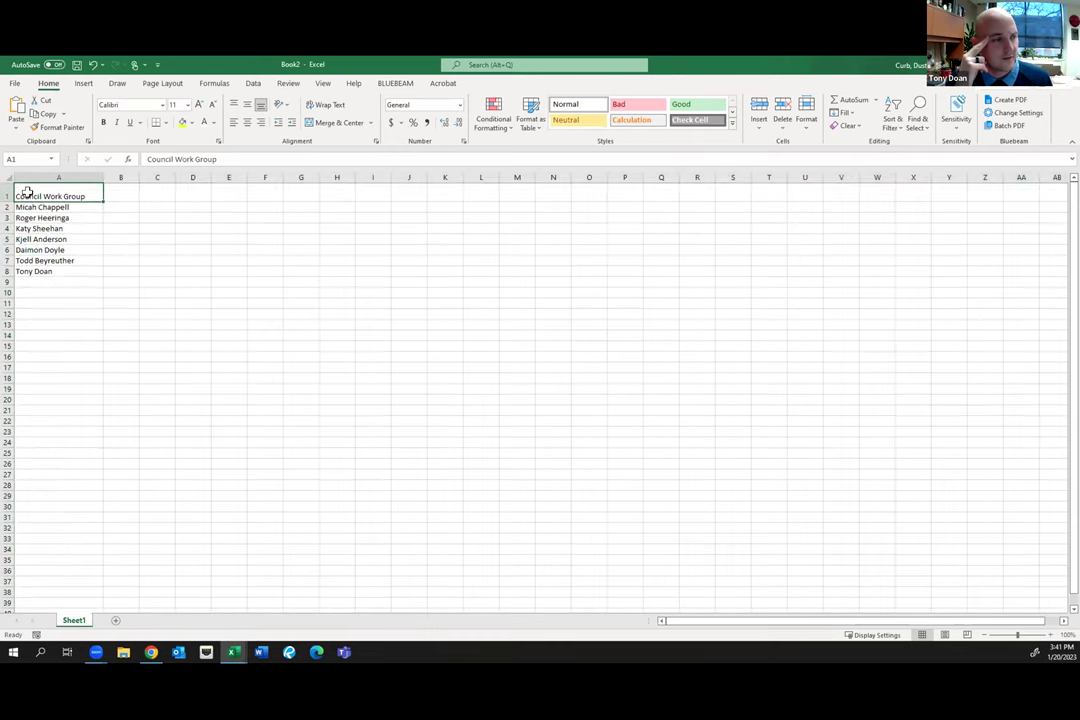
click(103, 122)
click(129, 122)
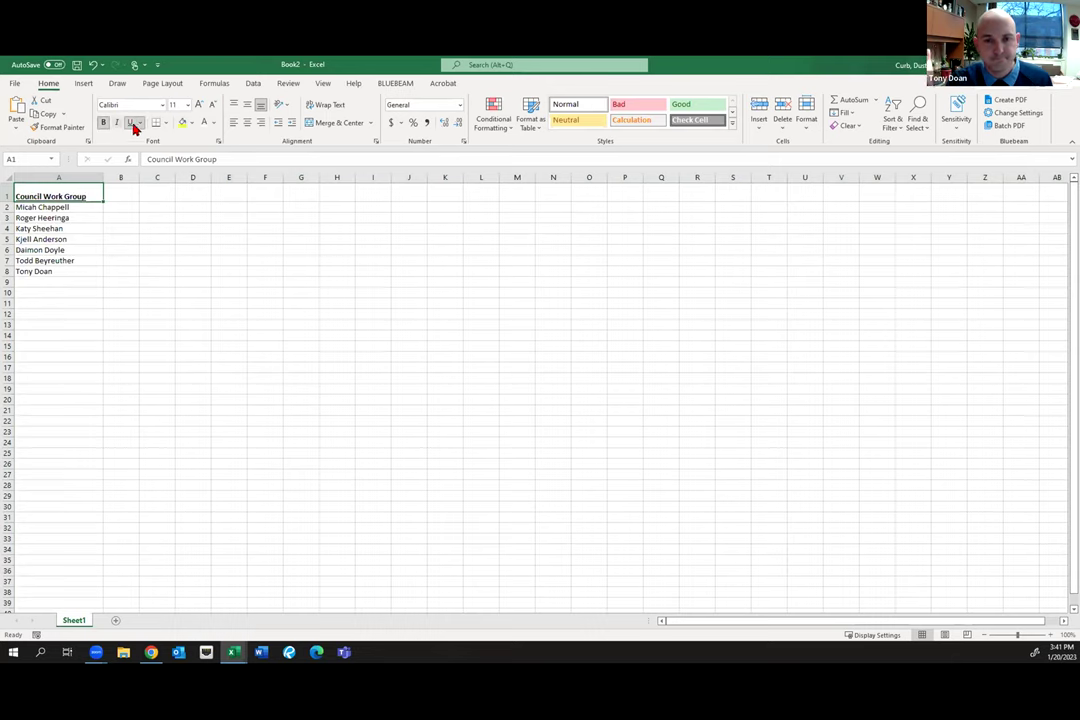
click(187, 105)
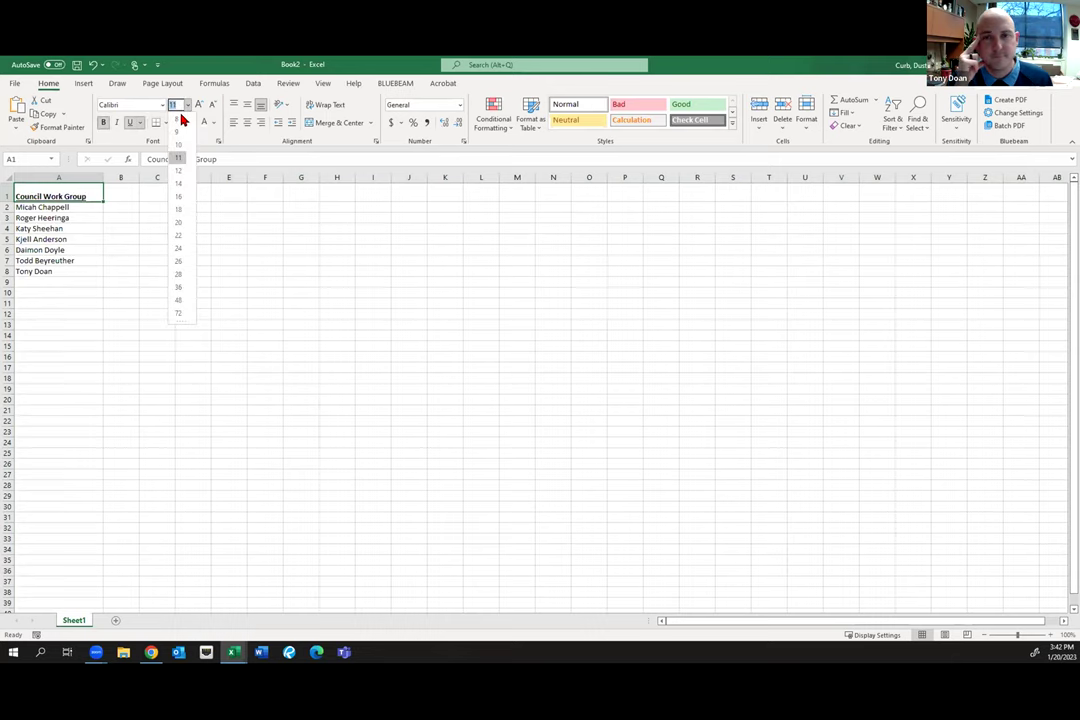
click(175, 184)
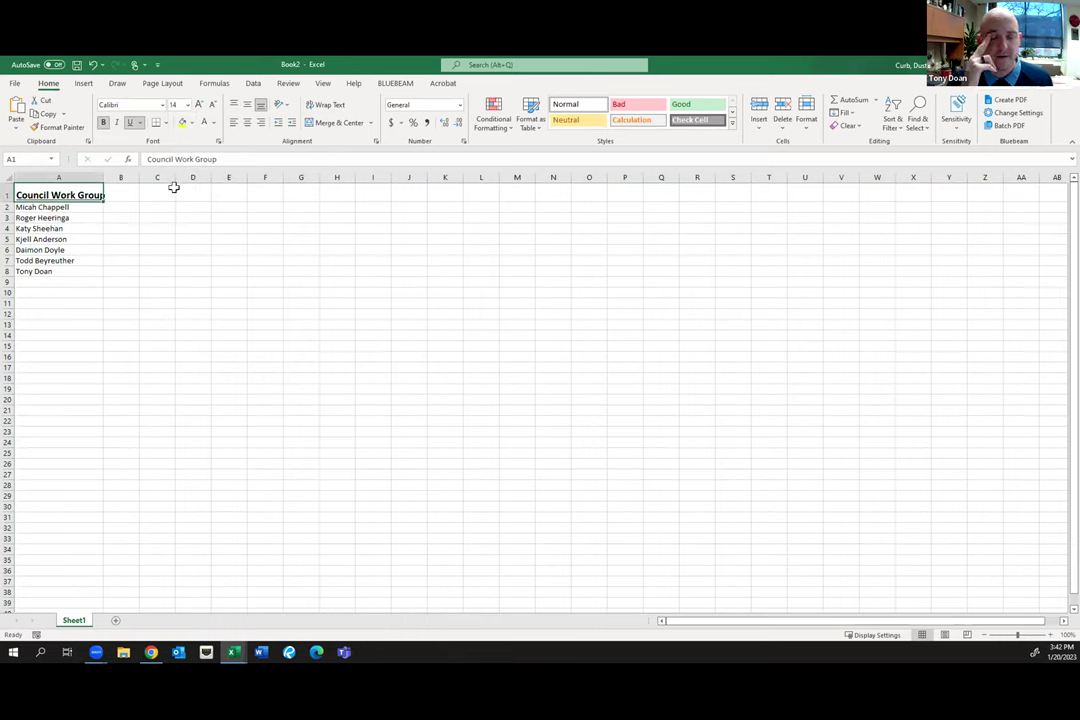
click(142, 250)
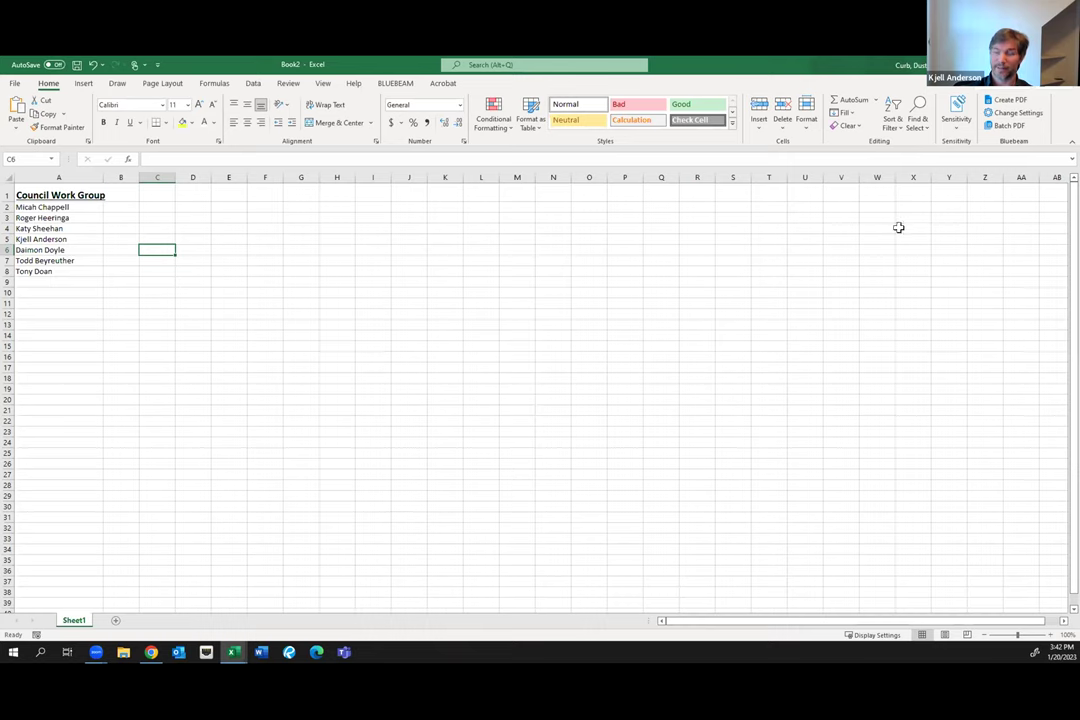
Enter the ninth member's name in cell A9
click(44, 282)
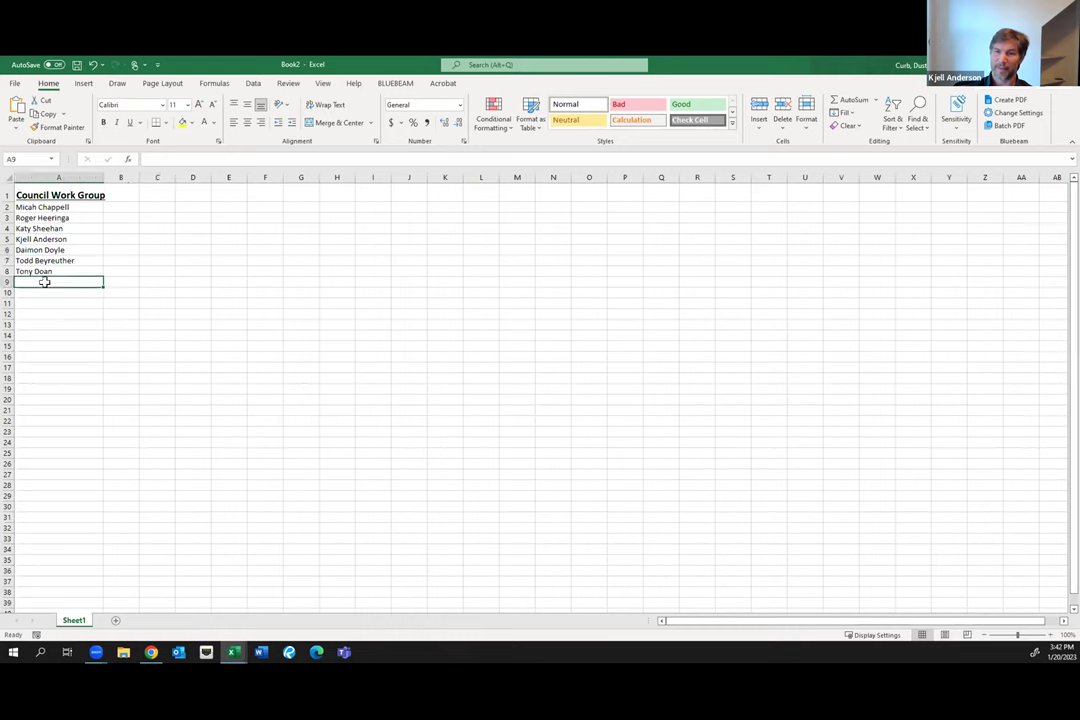
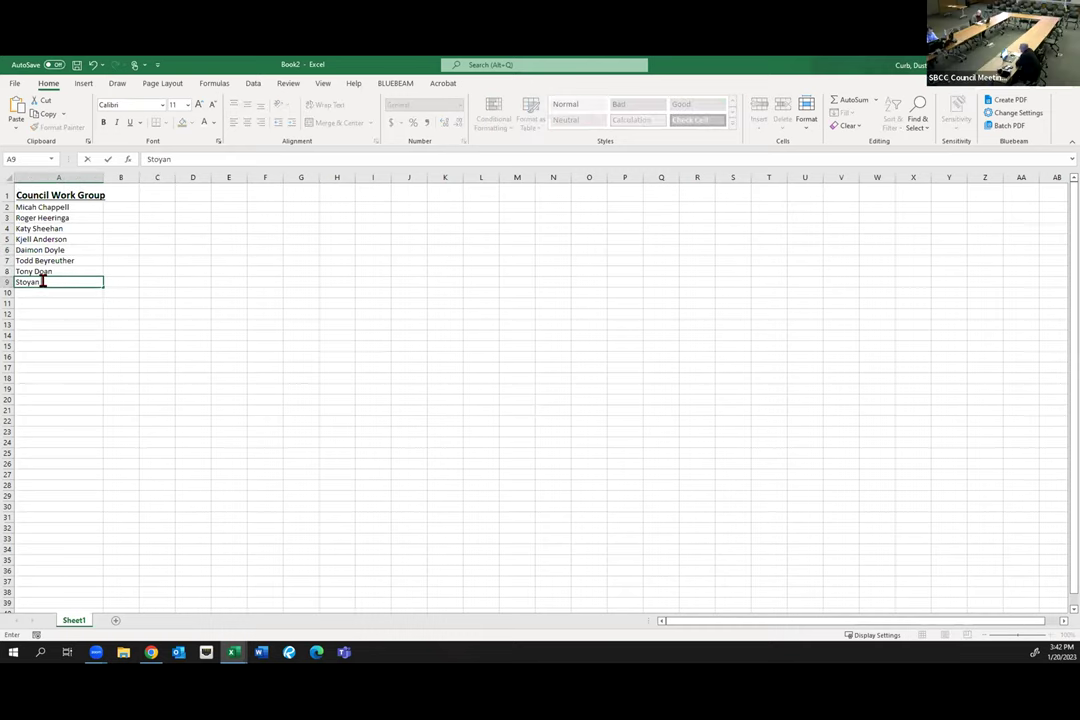
click(64, 313)
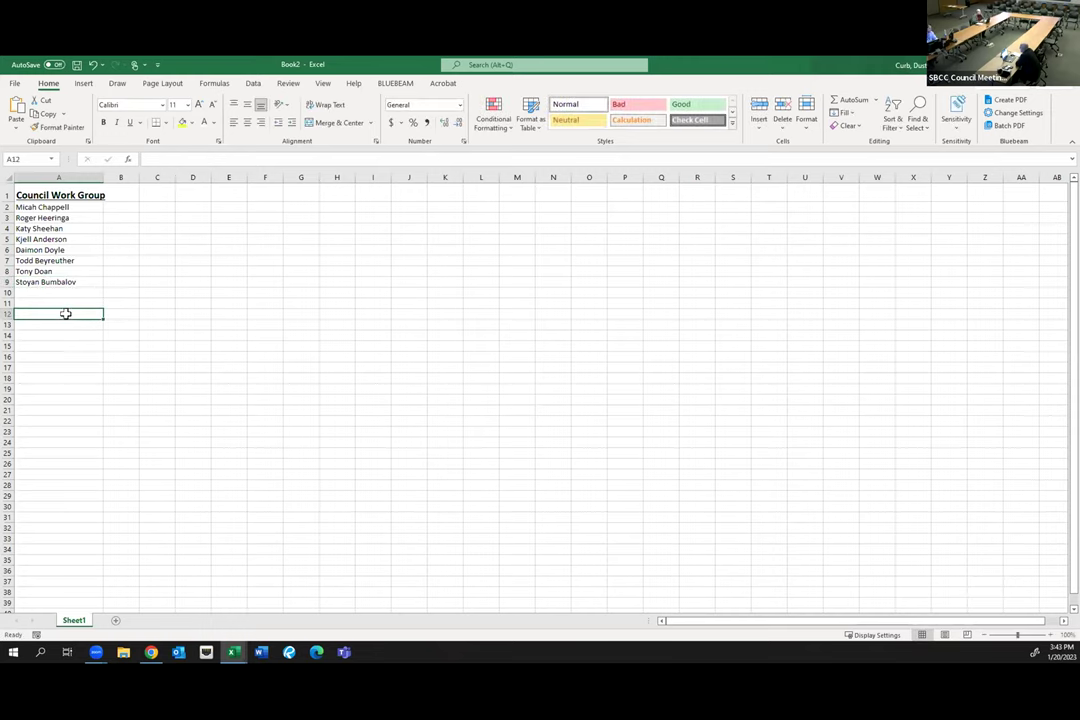
Type 'March 1st 2023 First Meeting' in C5, then return to the agenda PDF in Chrome
click(161, 235)
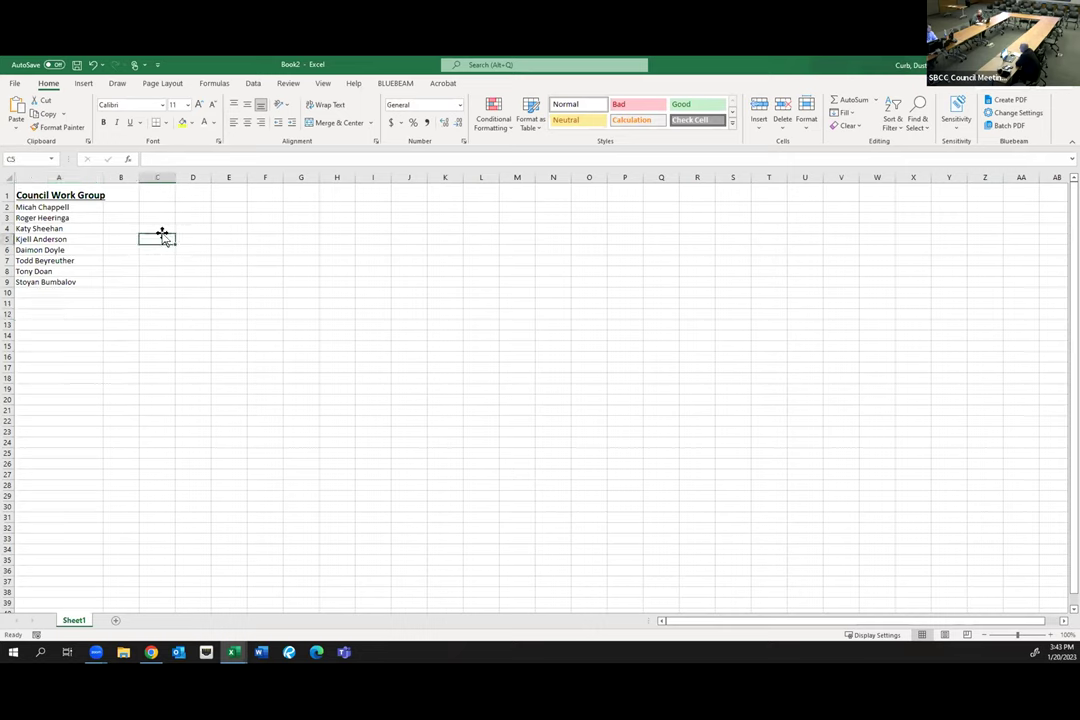
text(MArch)
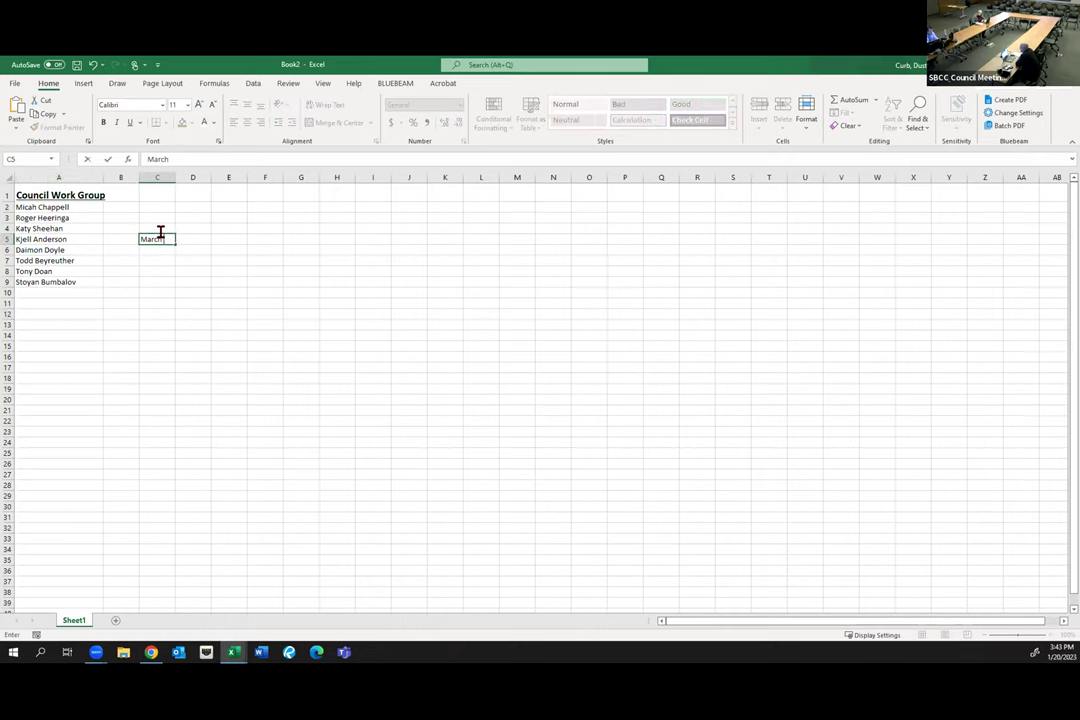
text( 1st 2023 First Meeting)
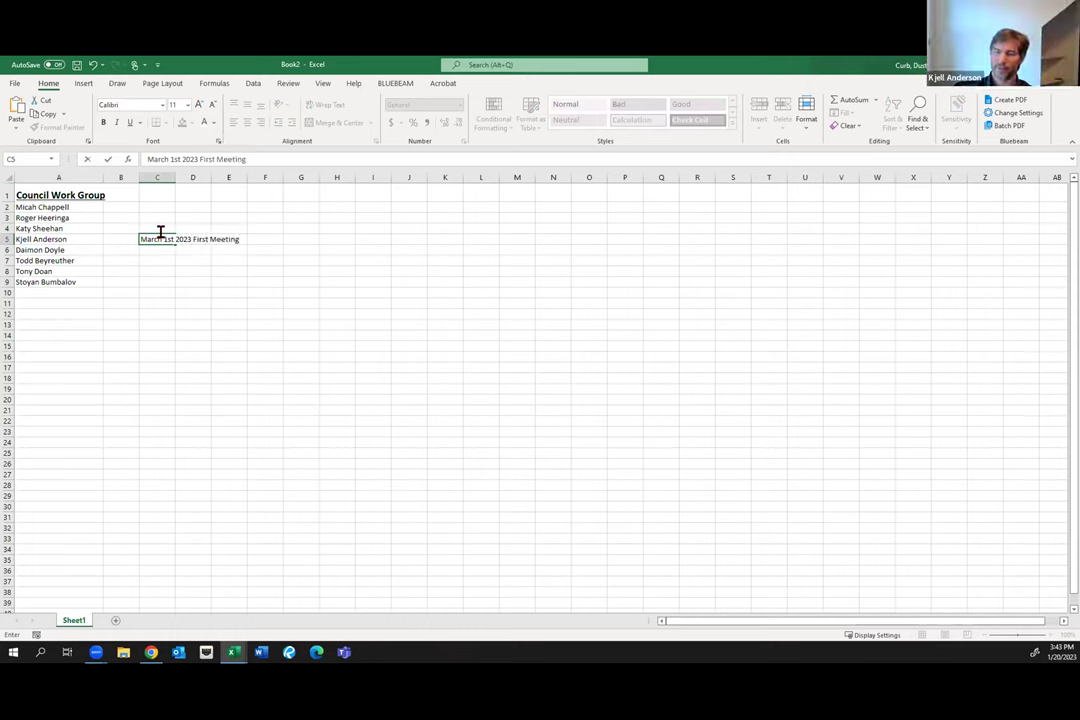
click(223, 300)
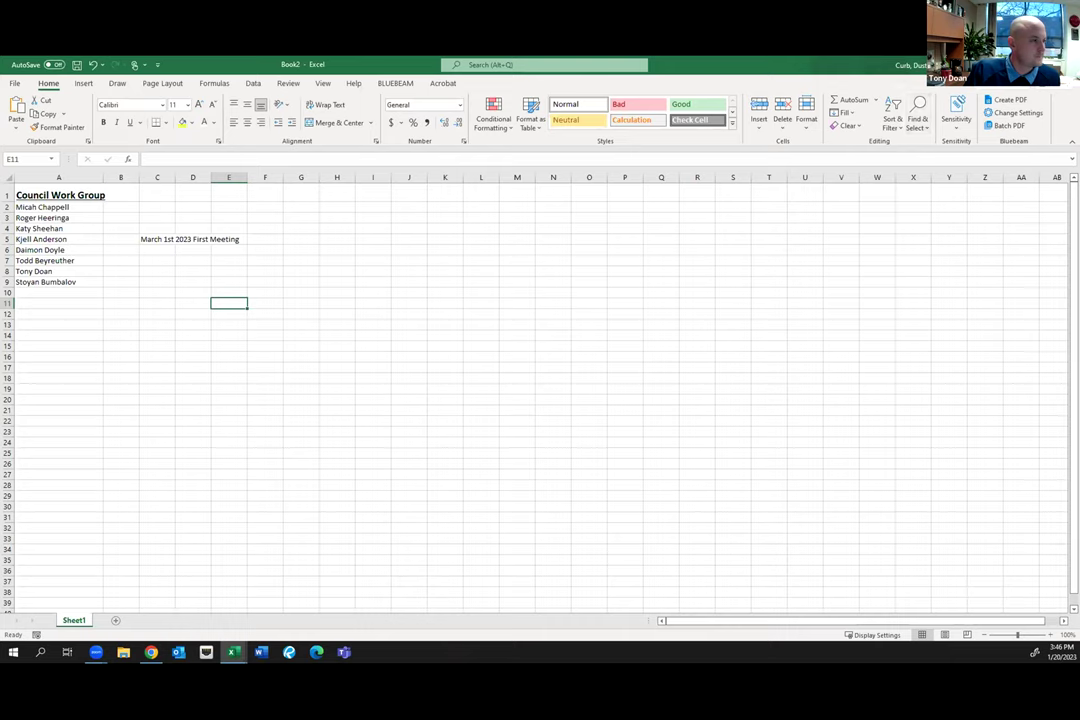
key(super+d)
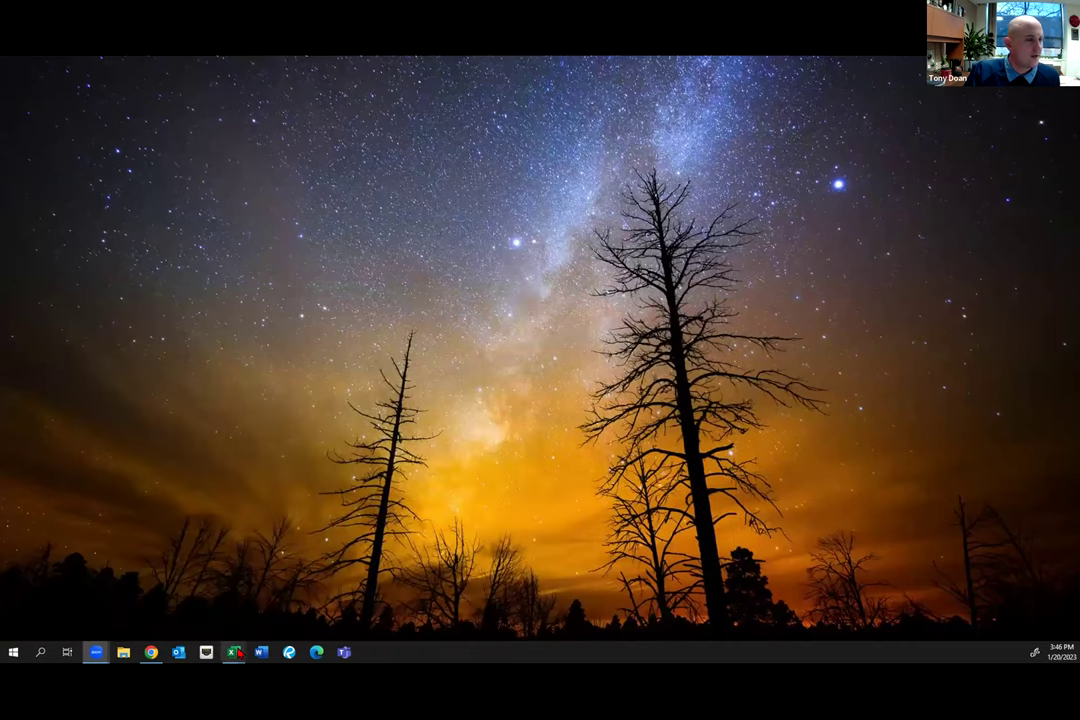
click(151, 652)
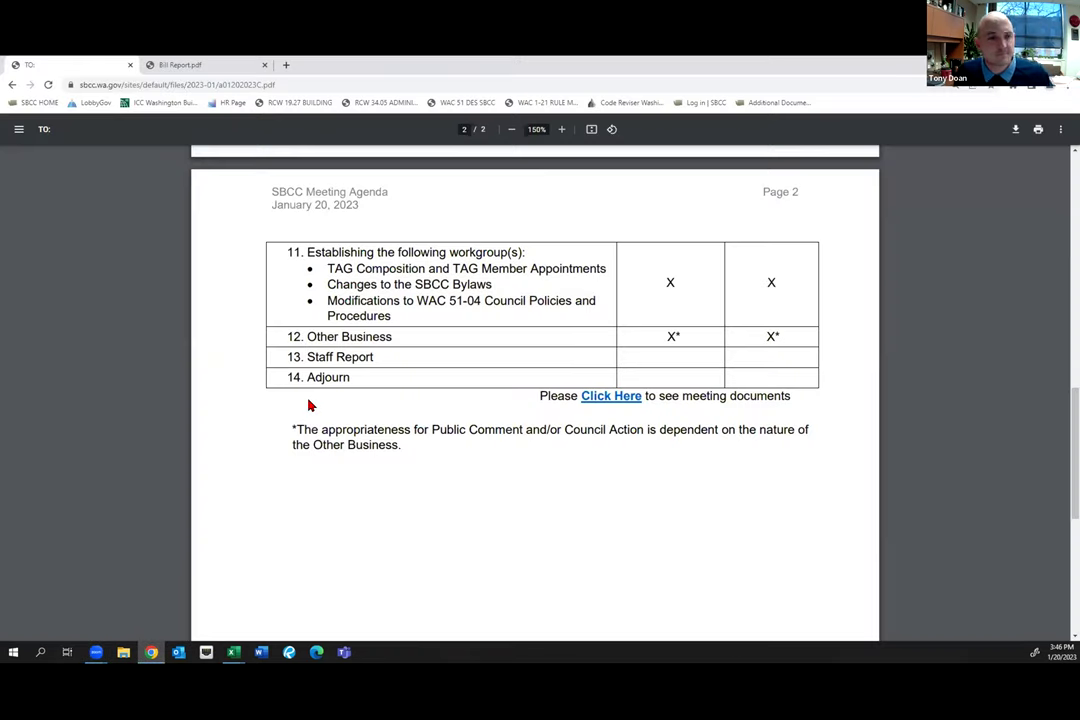